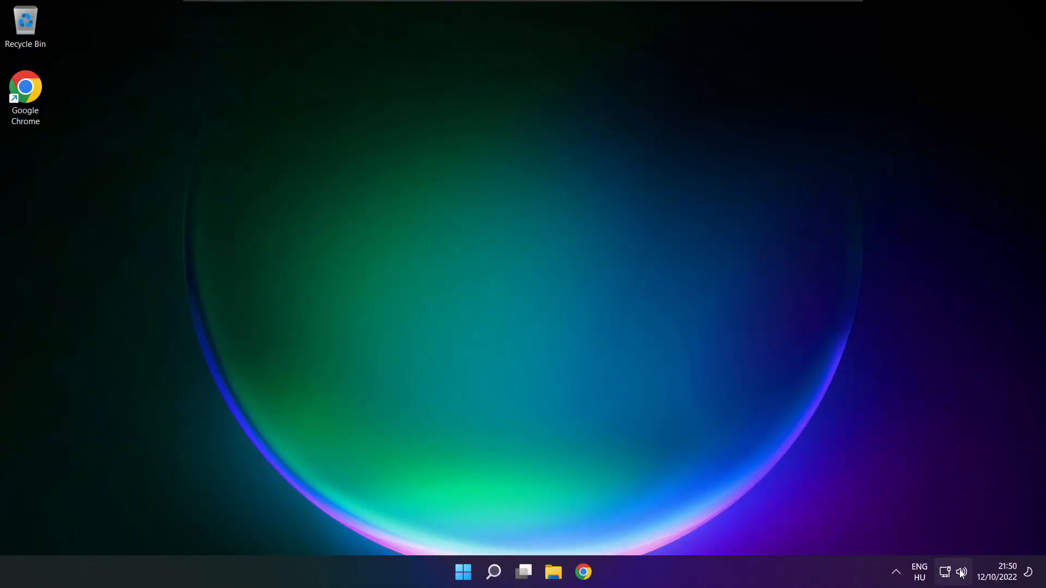
Route sound output to Speakers (High Definition Audio Device) from the Quick Settings device list.
click(961, 572)
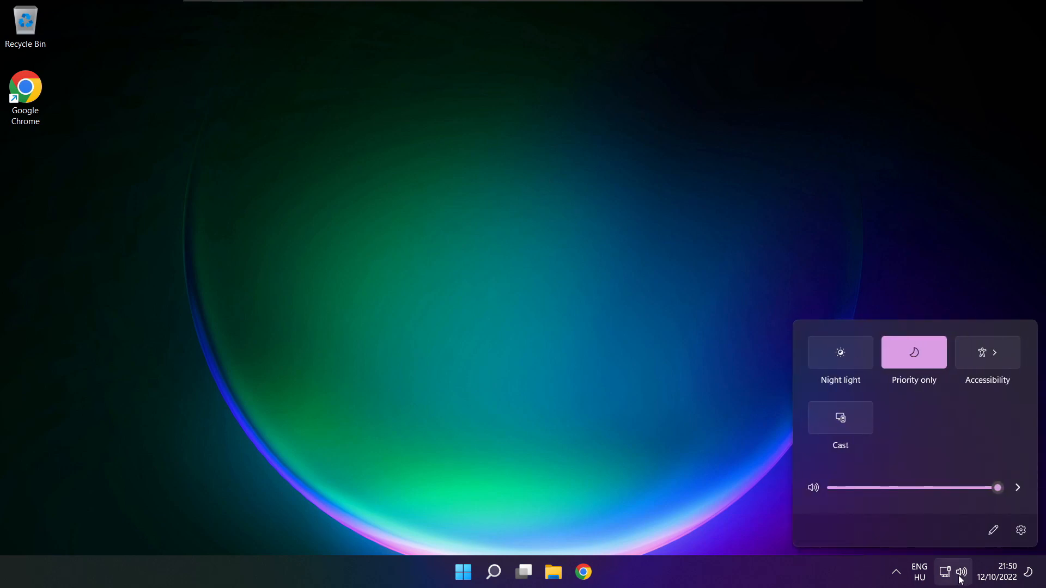
click(1019, 488)
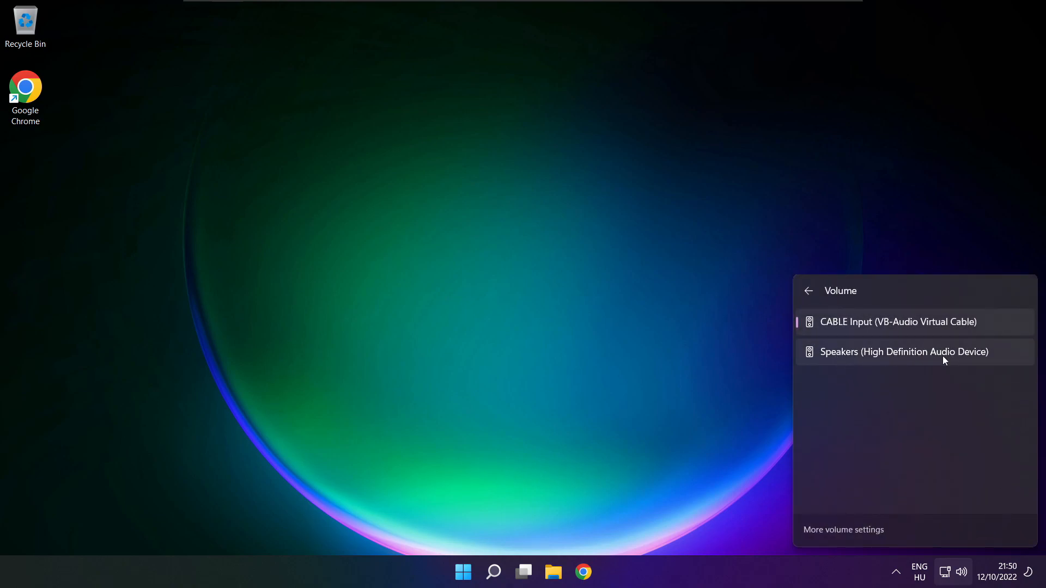
click(999, 357)
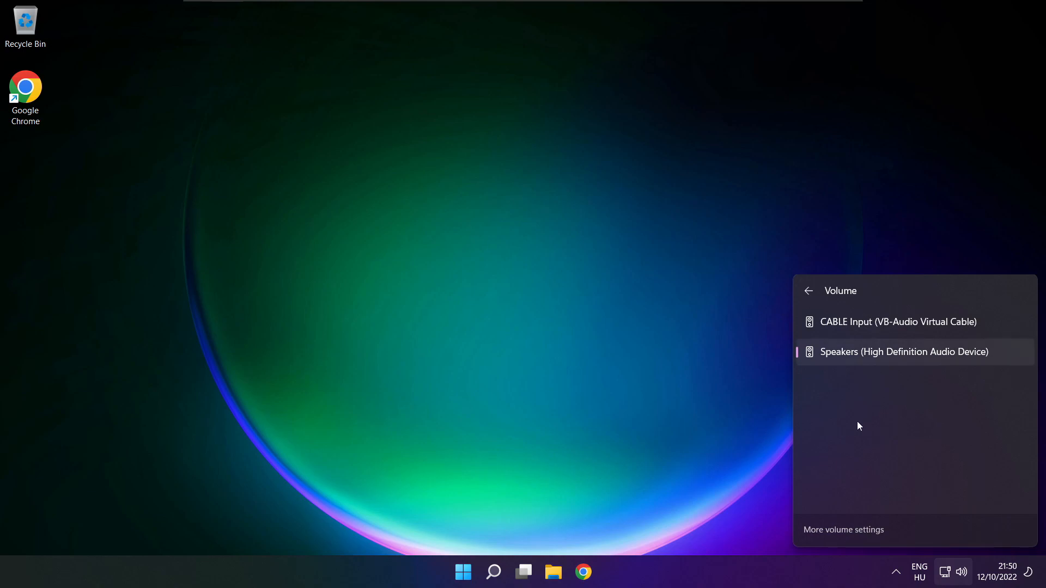
click(553, 317)
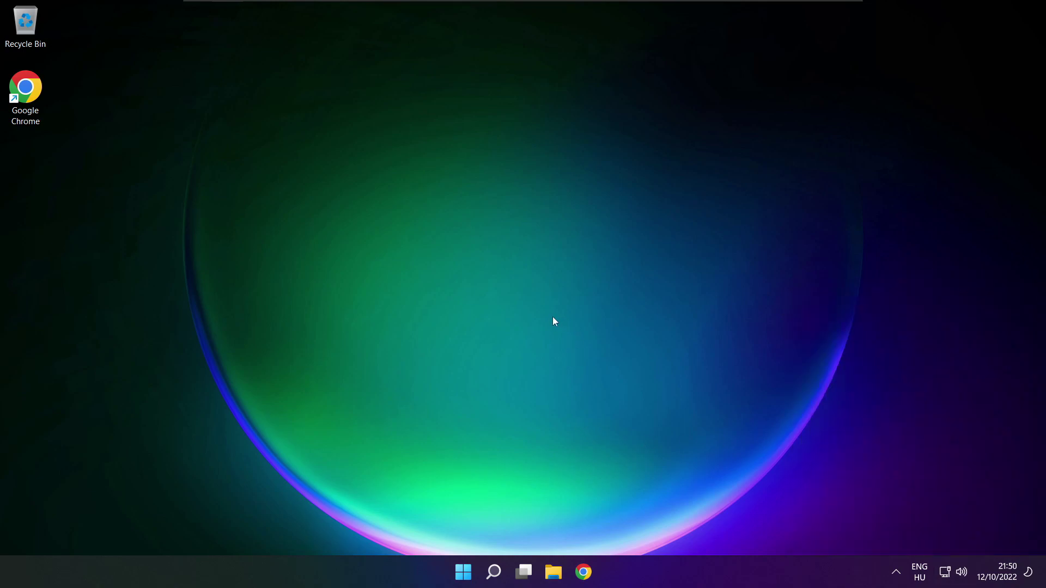
Show the Start power options, then list the audio output devices from the volume tray icon.
click(463, 572)
click(692, 525)
click(962, 573)
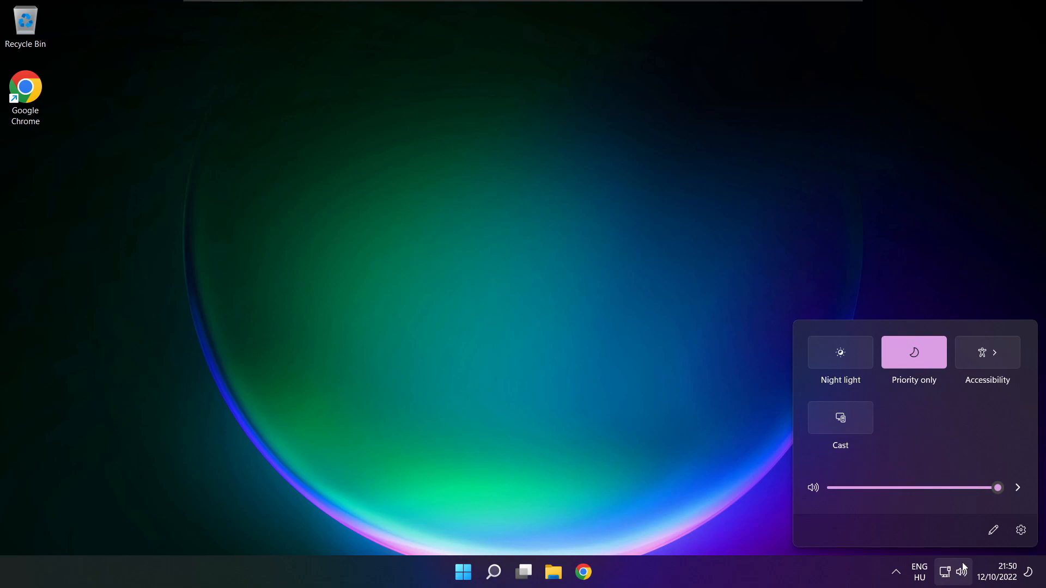
click(1019, 490)
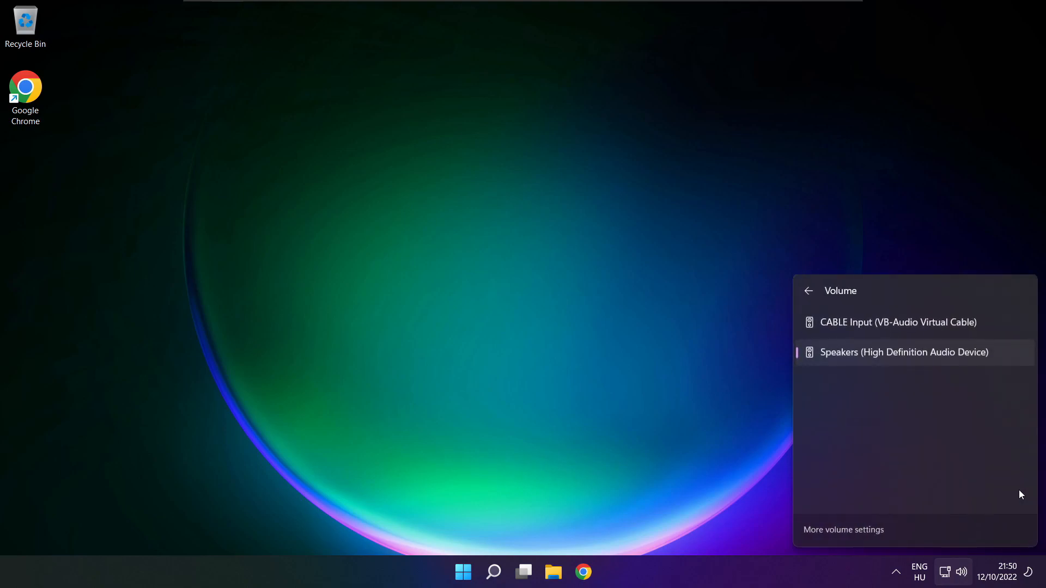
Open the Sound settings page, leave output volume at 100, and open More sound settings.
click(848, 532)
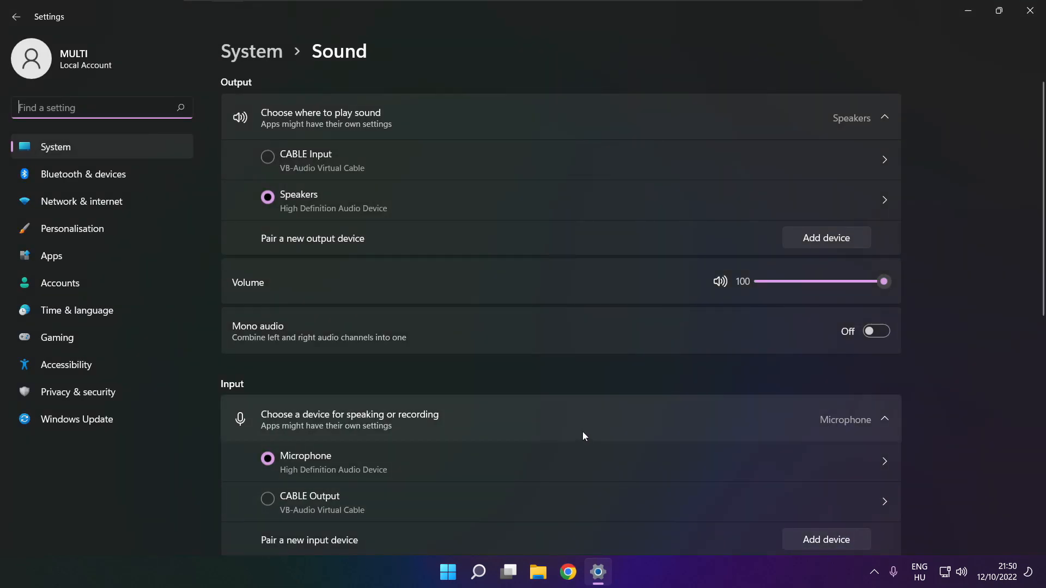
click(280, 197)
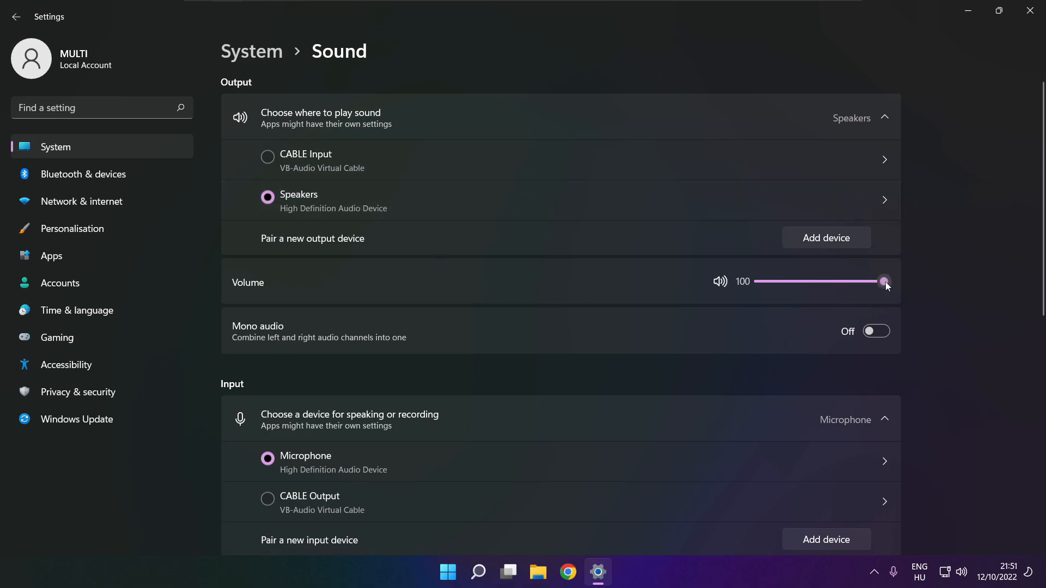
mouse_move(885, 281)
mouse_down()
mouse_move(807, 280)
mouse_move(895, 281)
mouse_up()
drag(1043, 279, 1037, 455)
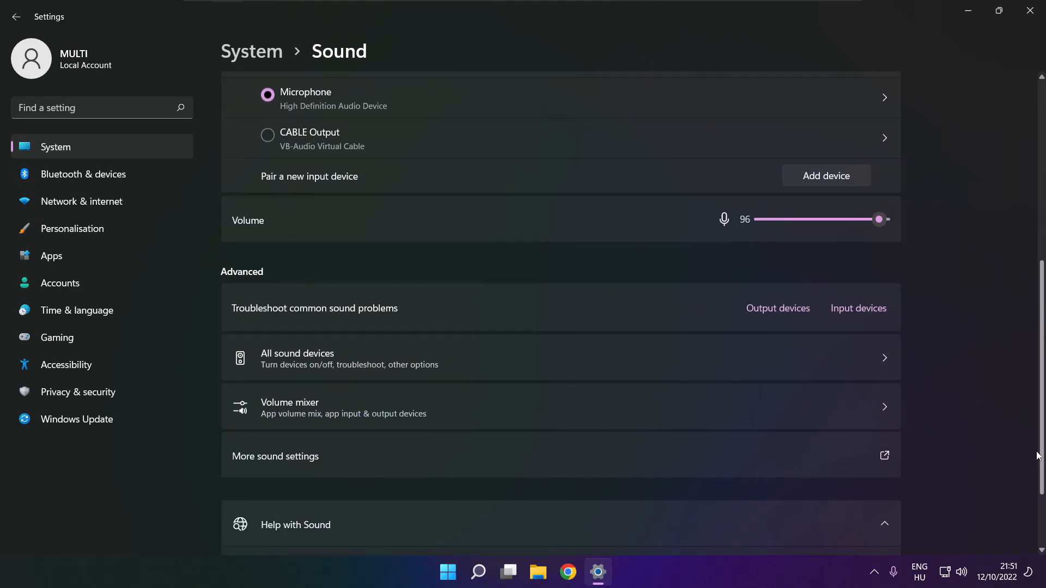
click(431, 464)
Disable the CABLE Input playback device and bring up the context menu for Speakers.
click(480, 245)
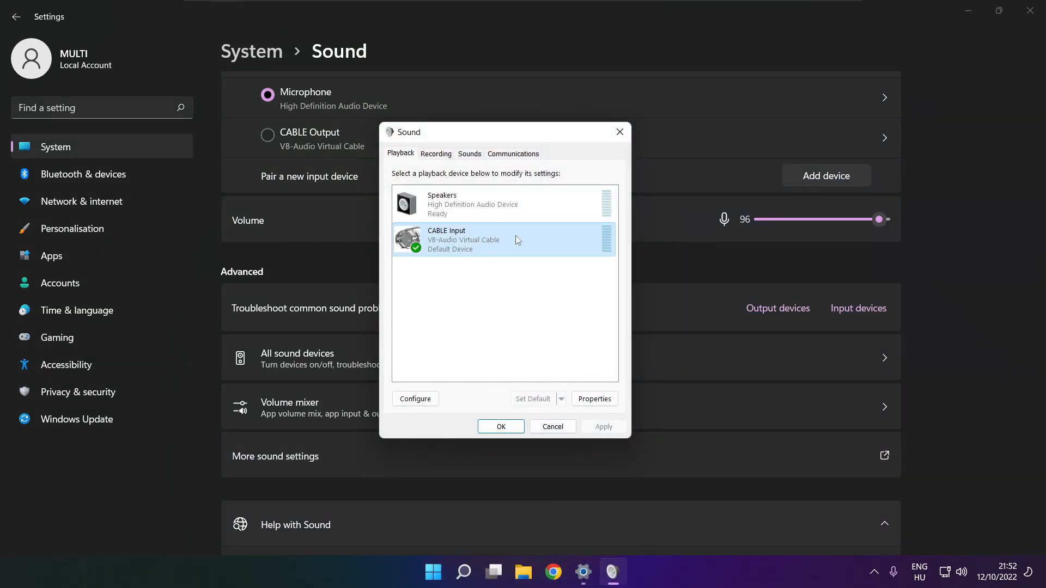
right_click(554, 239)
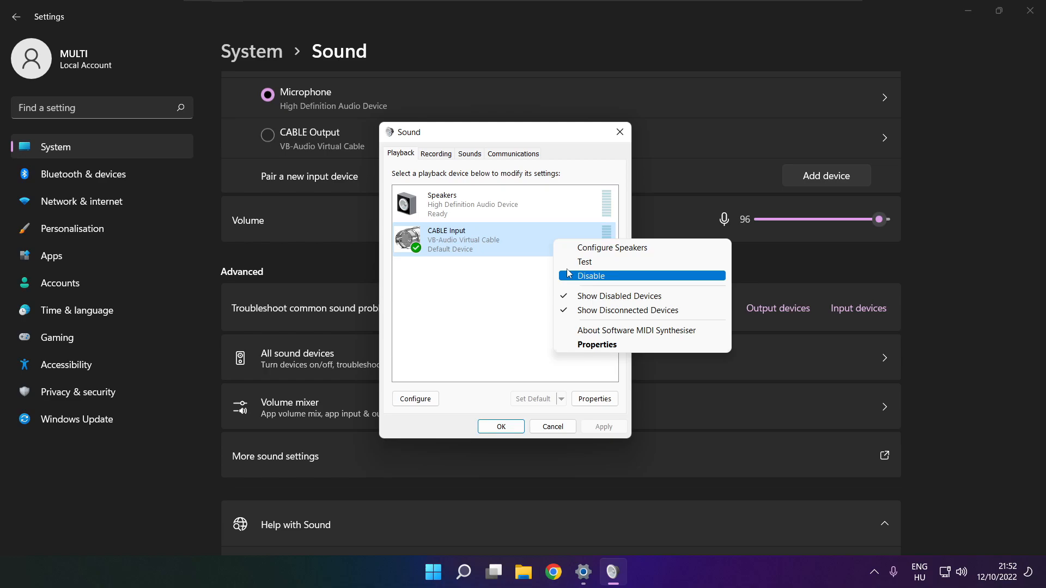
click(606, 279)
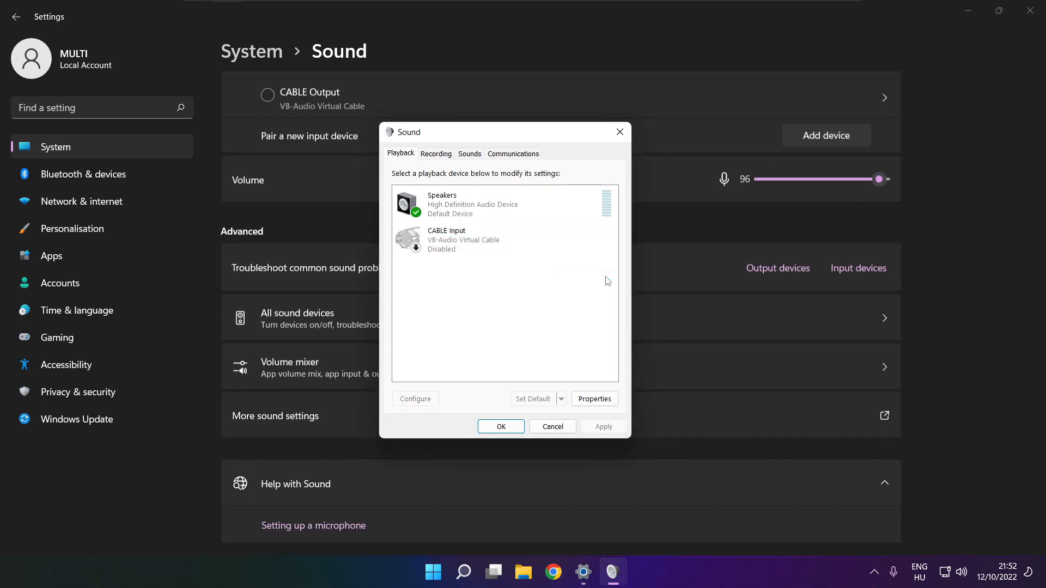
click(516, 202)
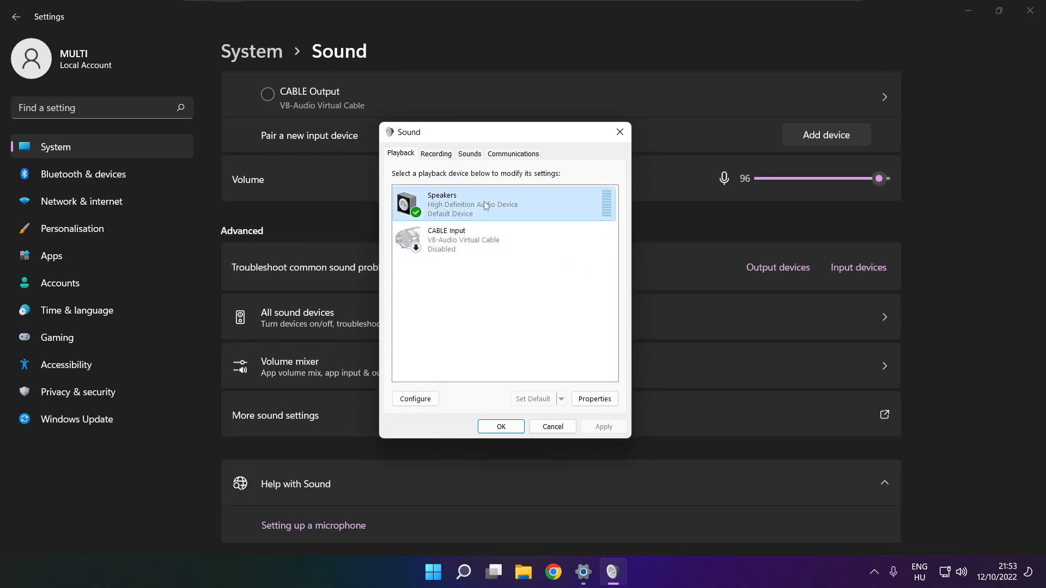
right_click(507, 209)
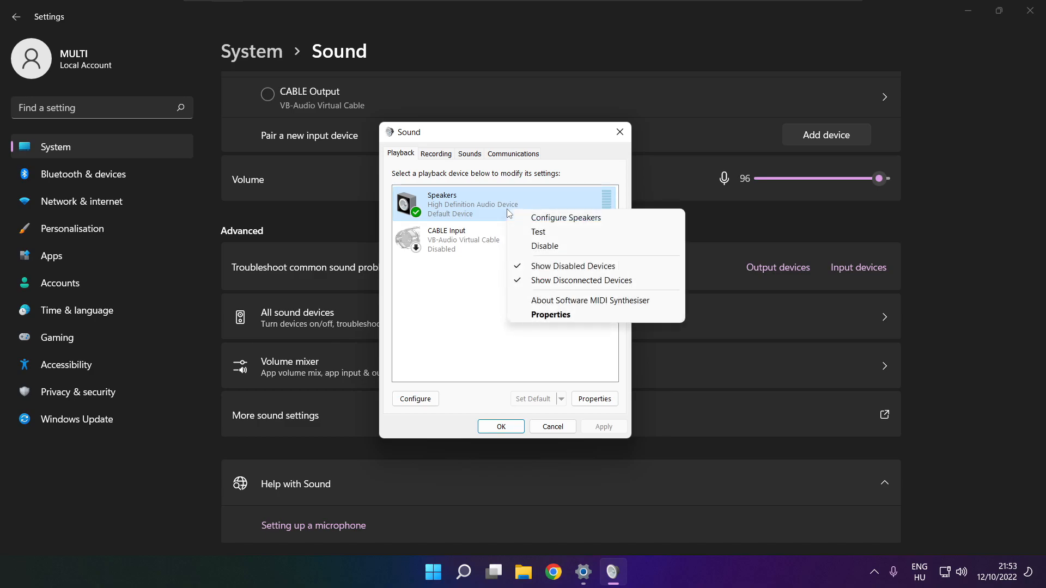
Configure Speakers as 7.1 Surround, keeping all optional speakers ticked through the wizard.
click(577, 219)
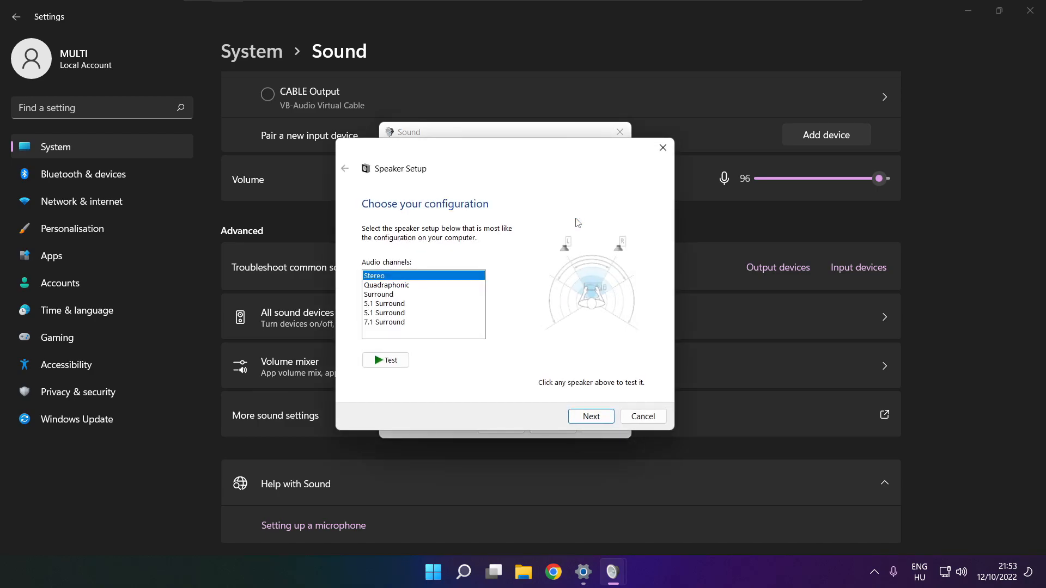
click(389, 323)
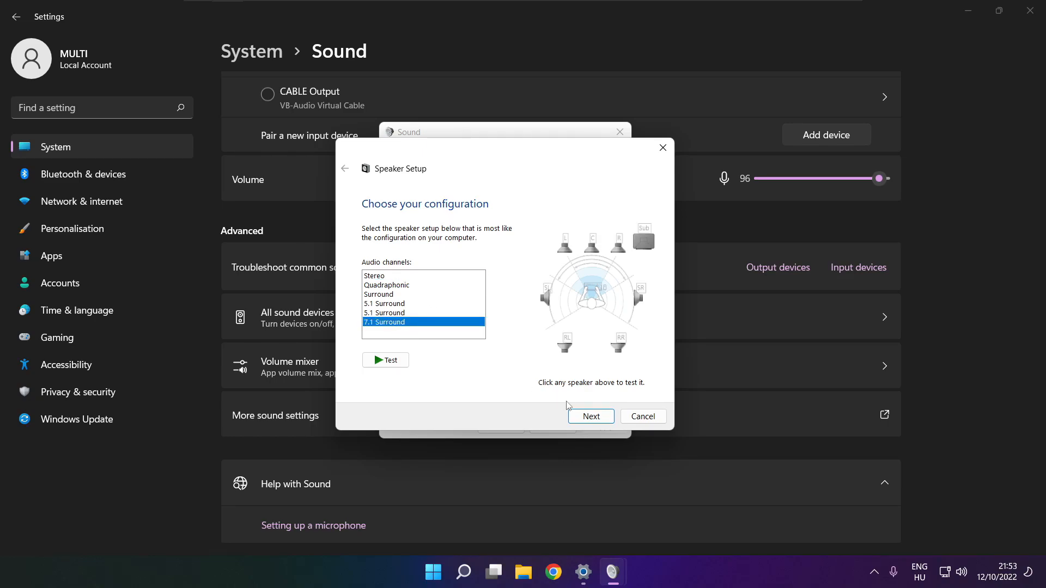
click(591, 417)
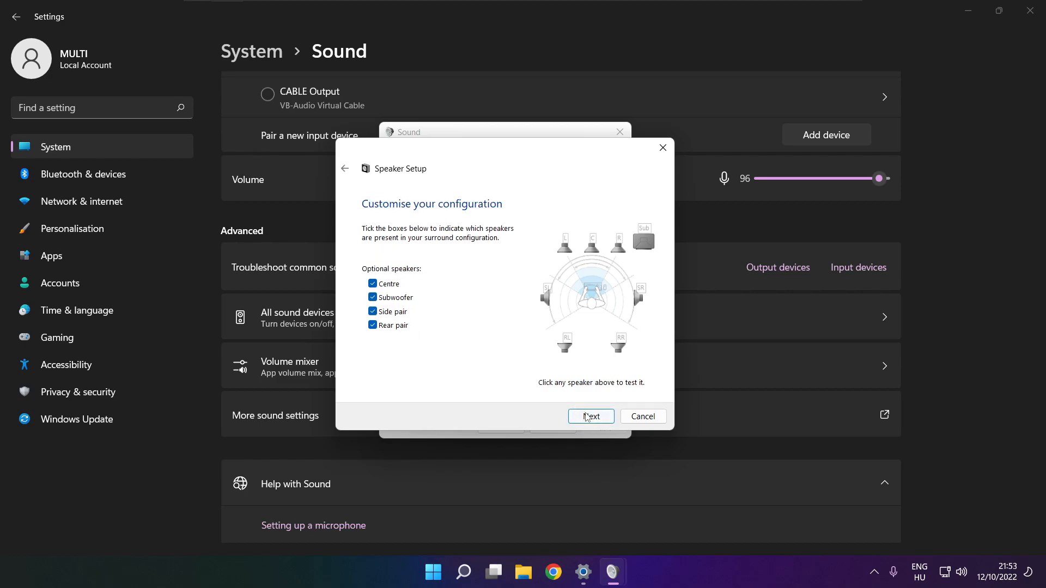
click(591, 418)
click(591, 416)
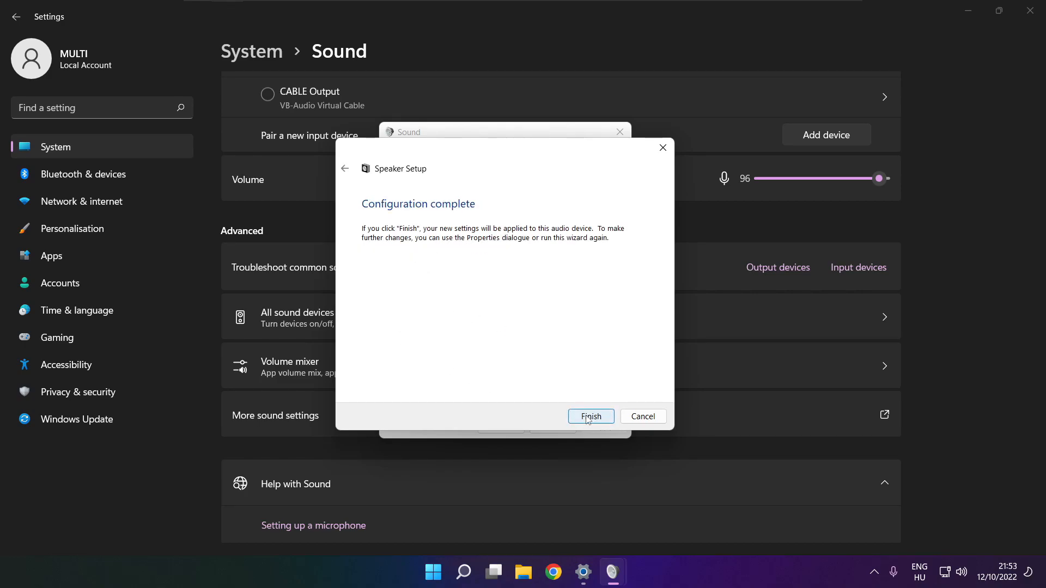
click(587, 417)
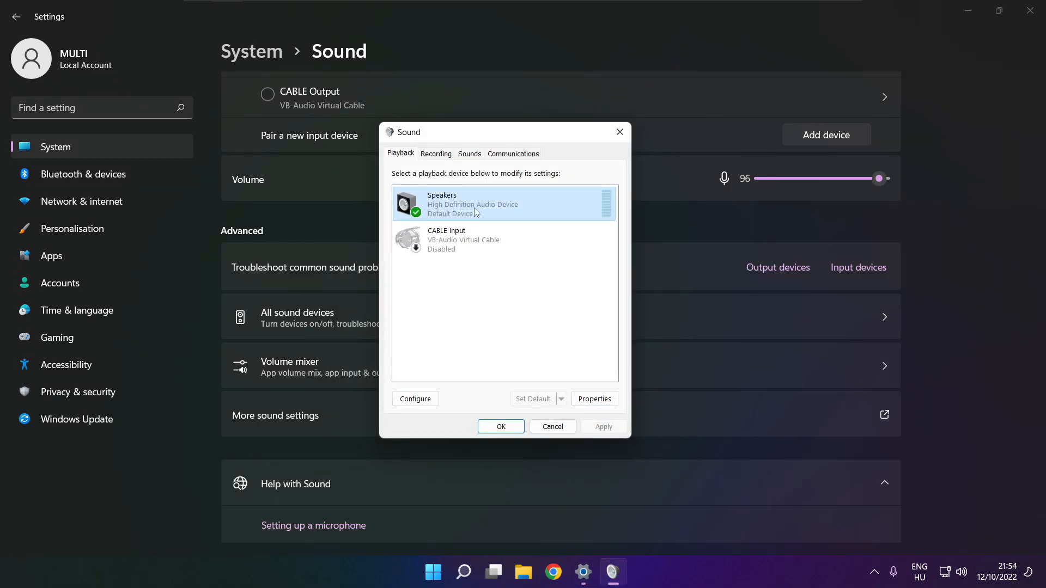
In Speakers Properties, tick Disable all enhancements and apply the change.
click(594, 398)
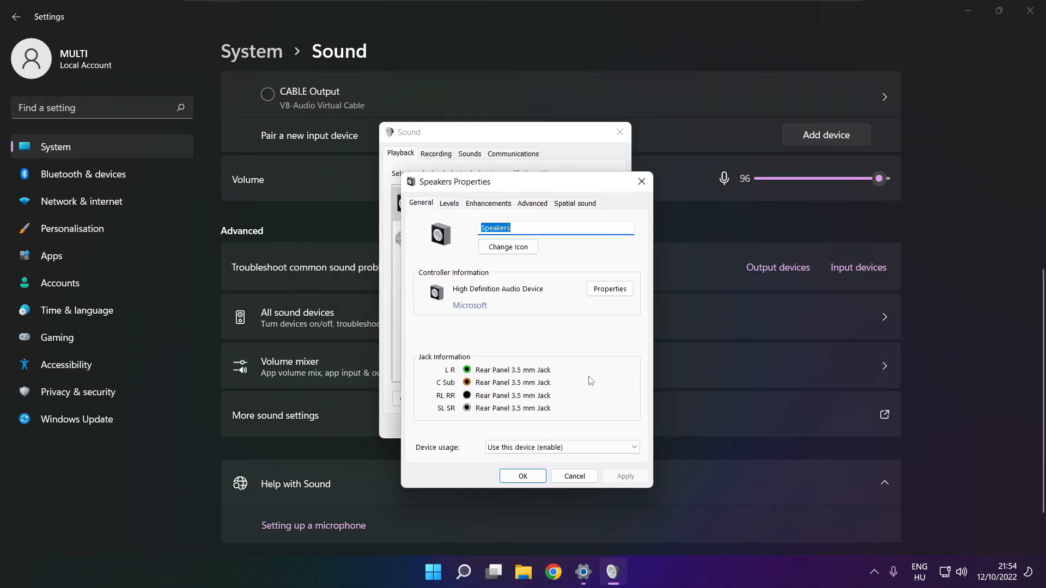
drag(496, 182, 474, 149)
click(430, 171)
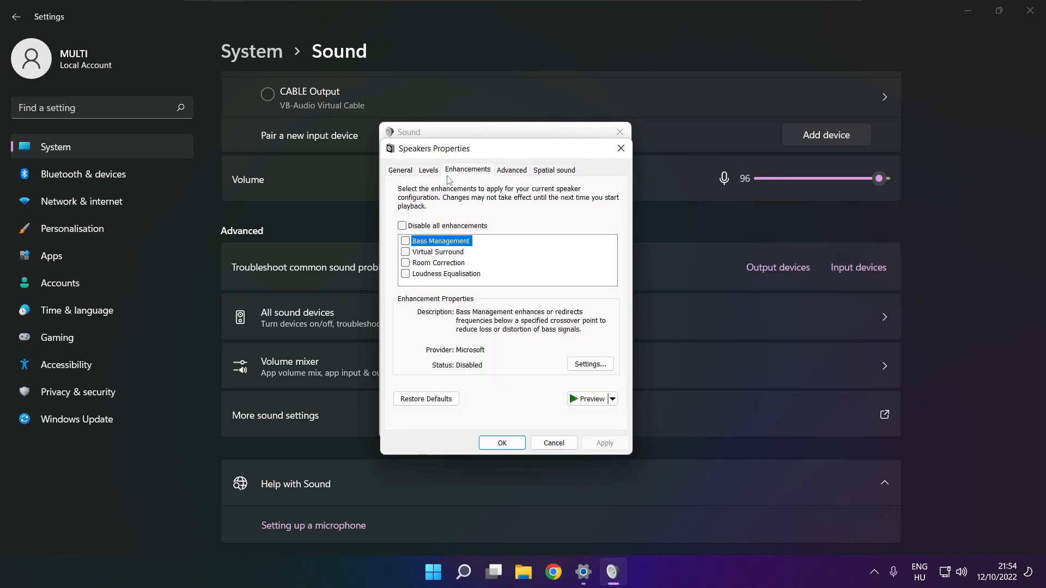
click(402, 226)
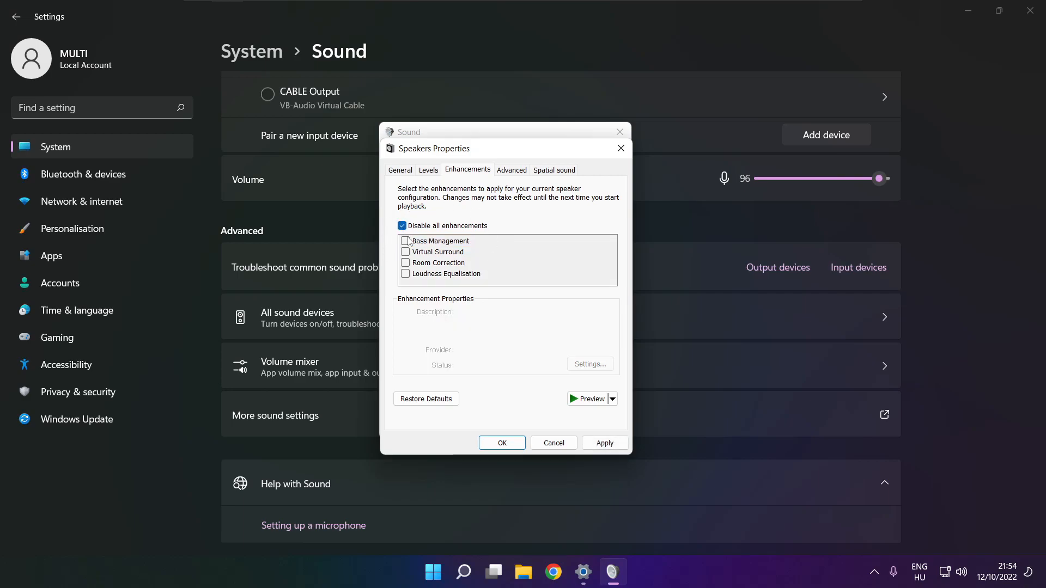
click(605, 443)
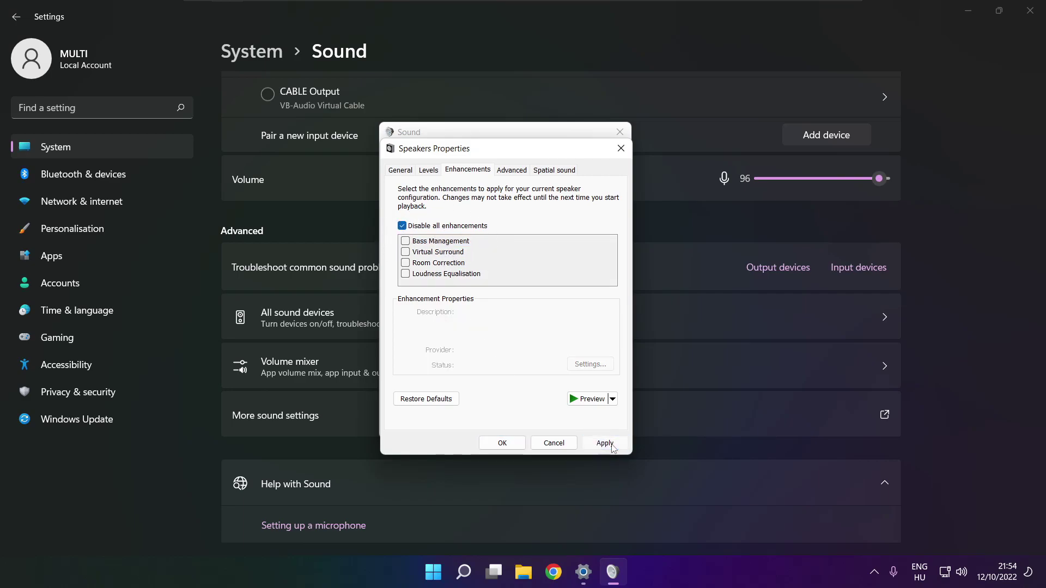
Keep the Advanced default format at 16 bit, 48000 Hz (DVD Quality) and close Speakers Properties with OK.
click(512, 170)
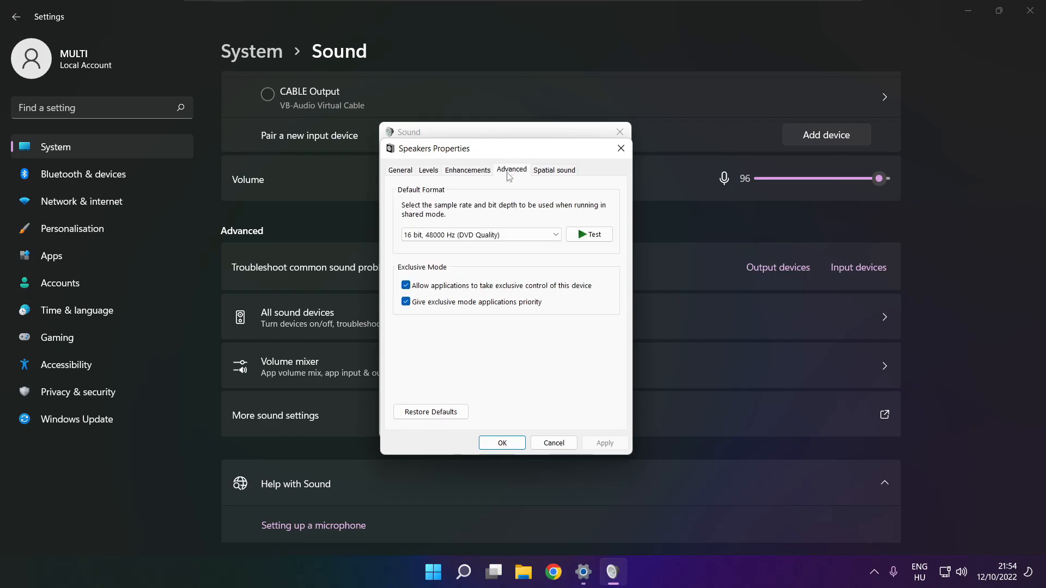
click(556, 235)
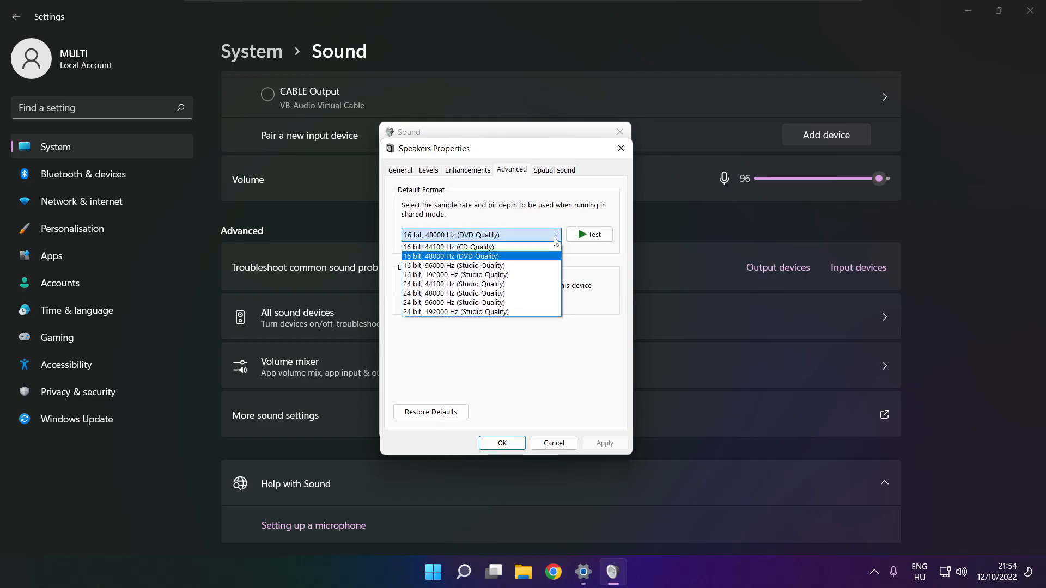
click(538, 257)
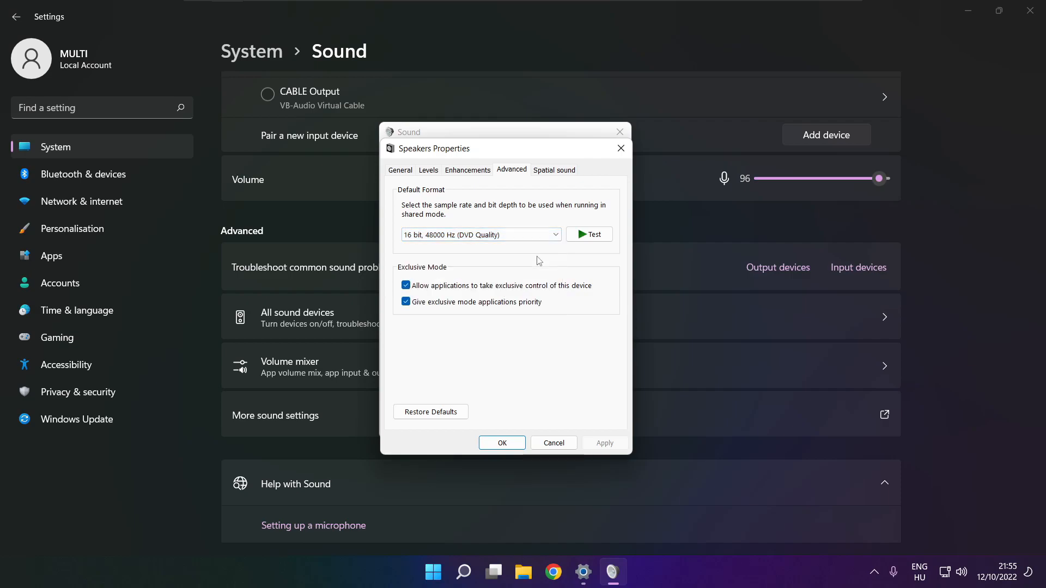
click(501, 442)
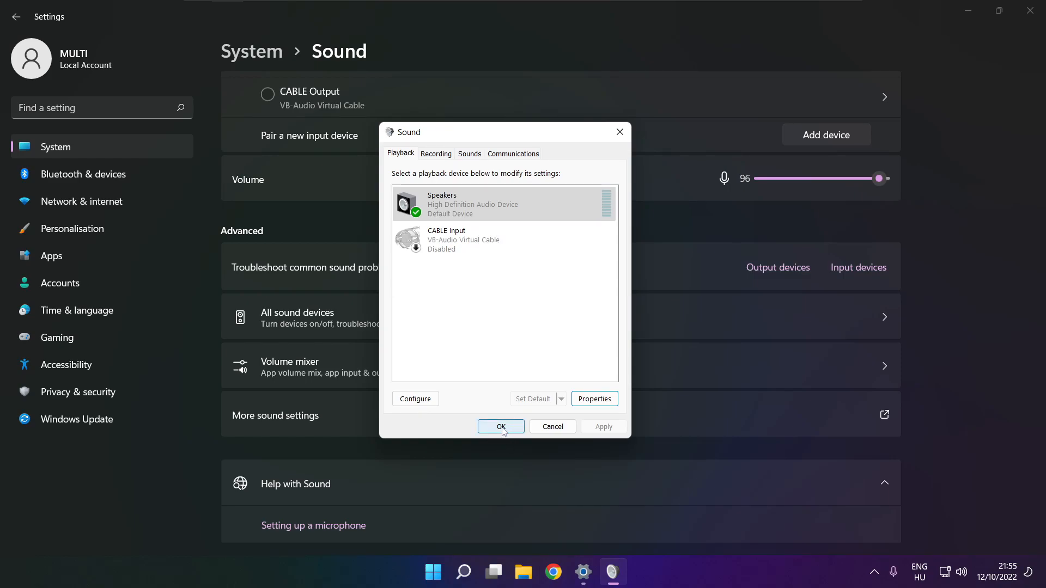
Confirm the Sound dialog, close Settings, and bring up the Start power options.
click(502, 427)
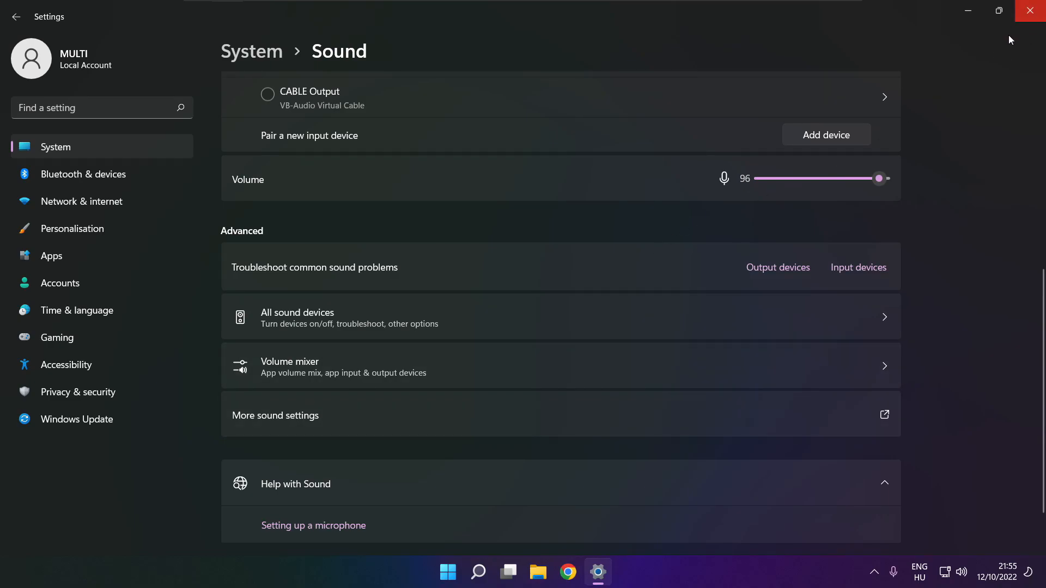
click(1030, 11)
click(463, 572)
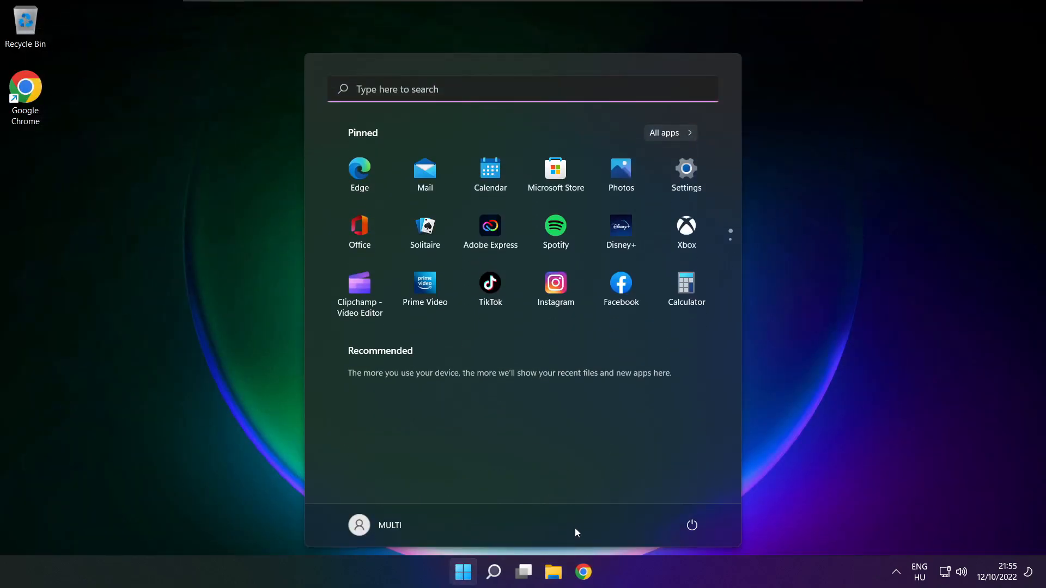
click(690, 525)
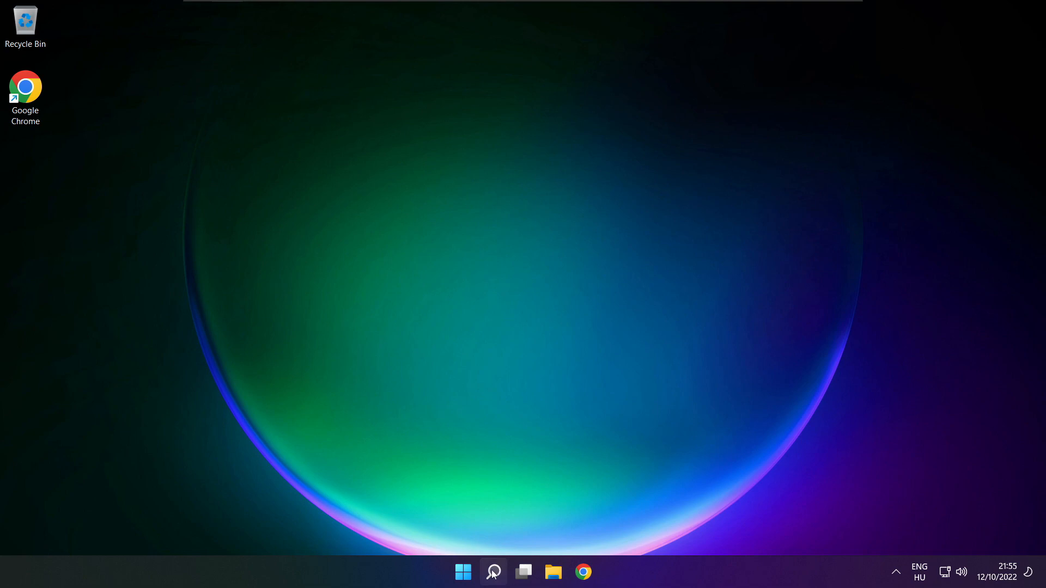
Search for 'device manager' and launch Device Manager from the best match.
click(494, 572)
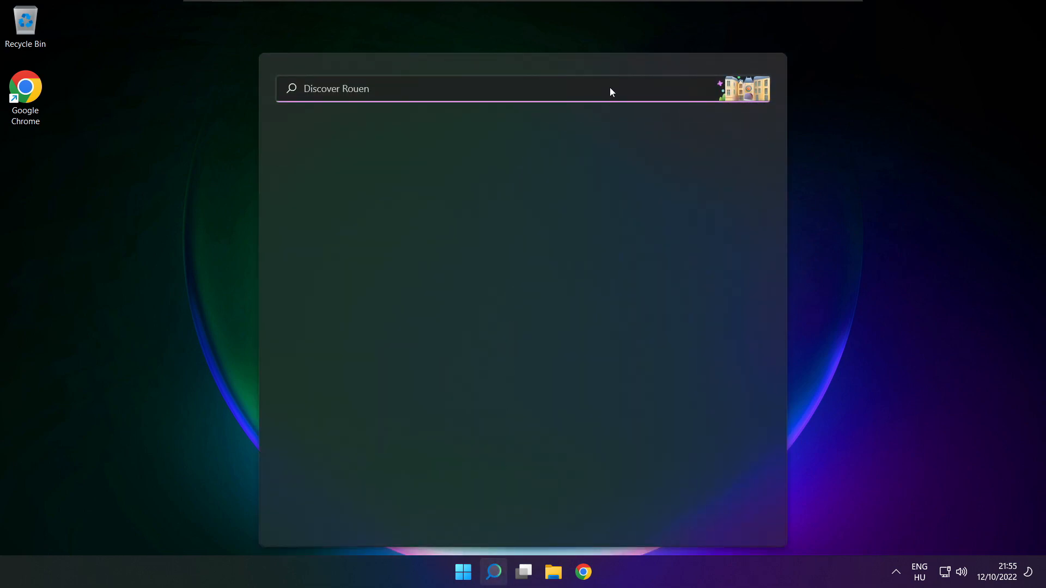
text(devi)
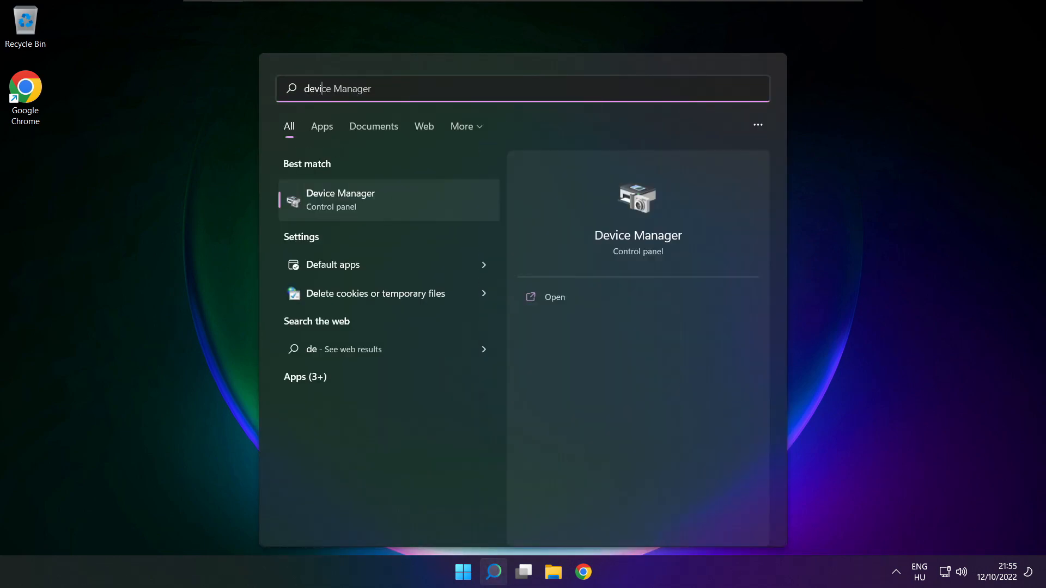
text(ce manager)
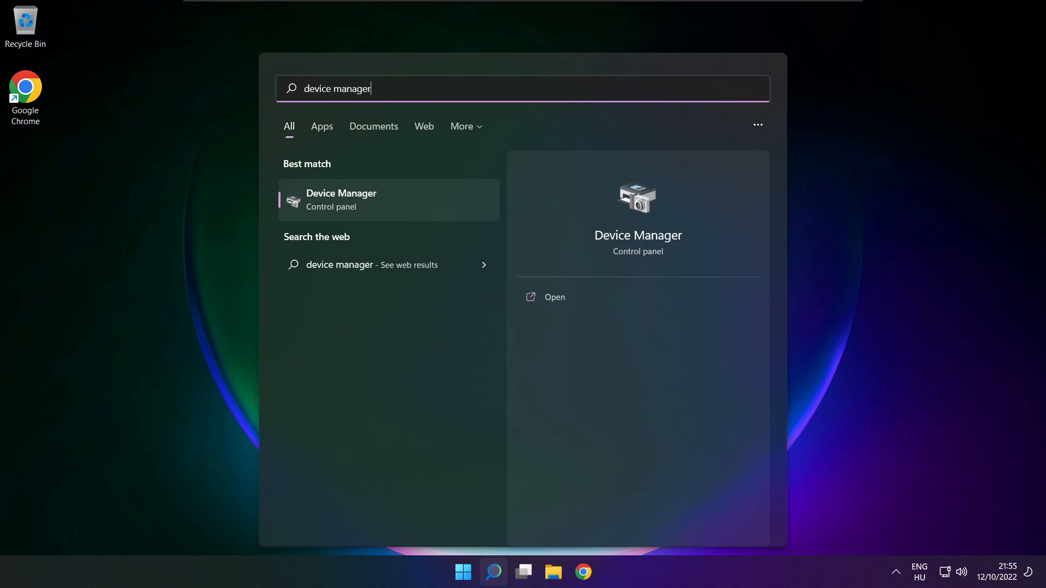
click(403, 198)
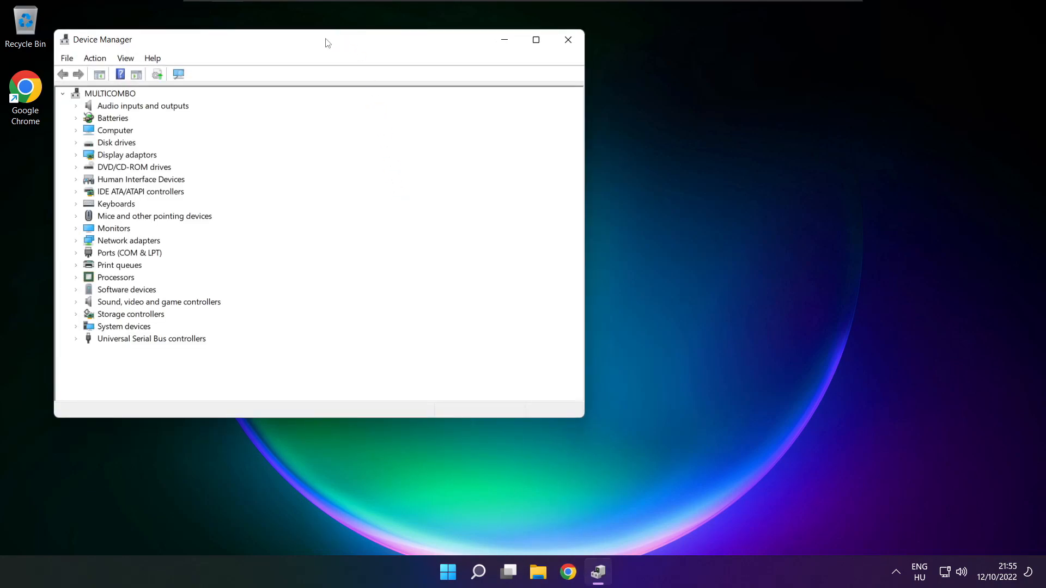
Centre Device Manager, expand Sound, video and game controllers, and show actions for High Definition Audio Device.
drag(327, 42, 548, 97)
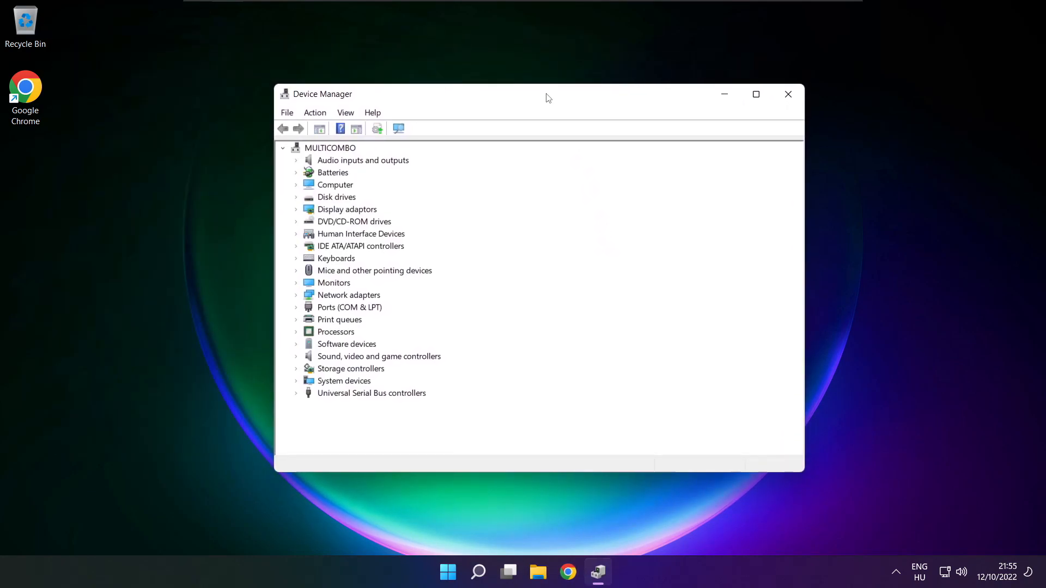
click(304, 358)
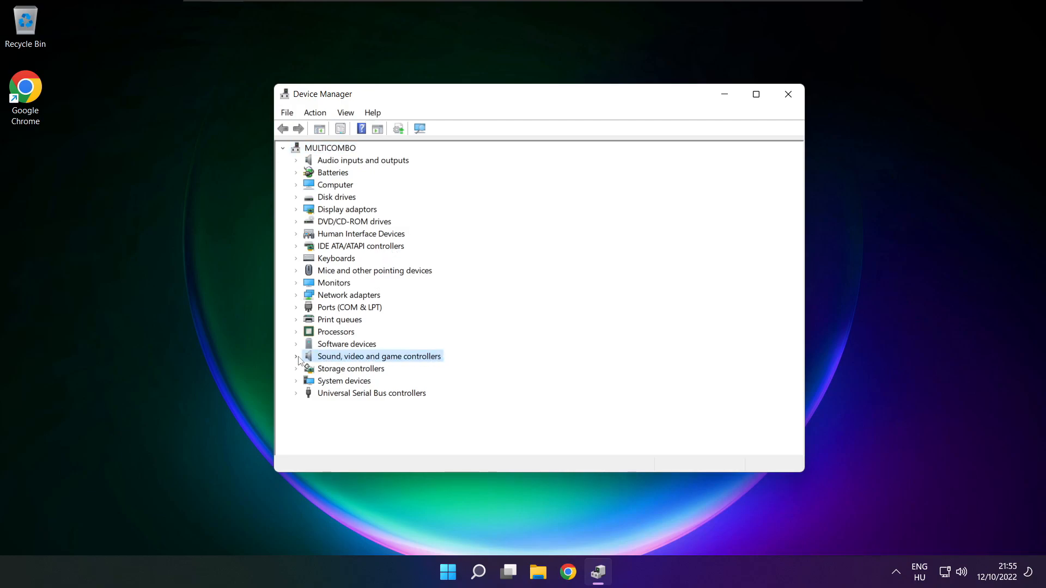
click(298, 357)
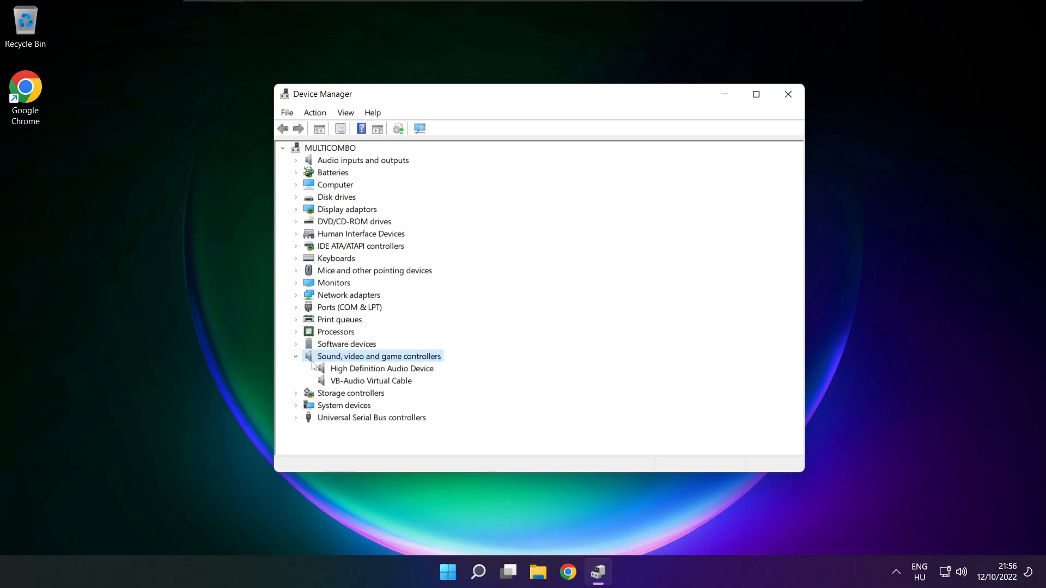
click(343, 369)
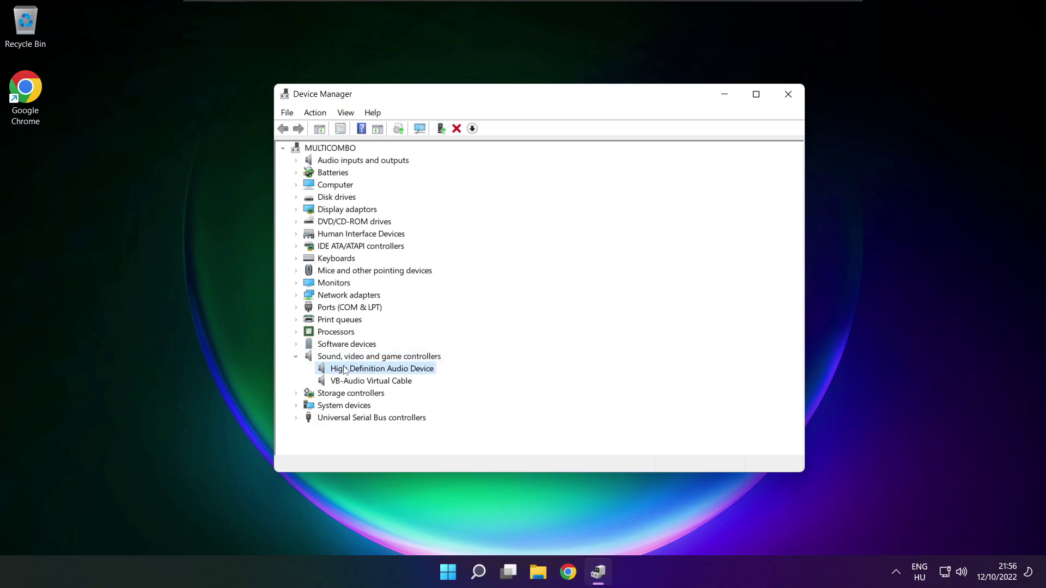
right_click(375, 372)
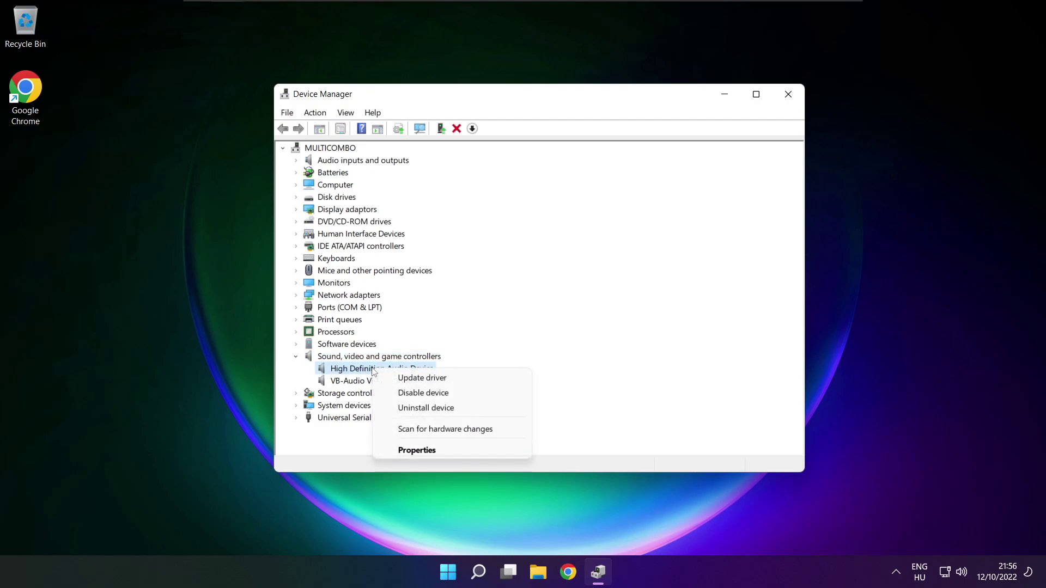
Update the driver by picking High Definition Audio Device from drivers already on this computer.
click(472, 381)
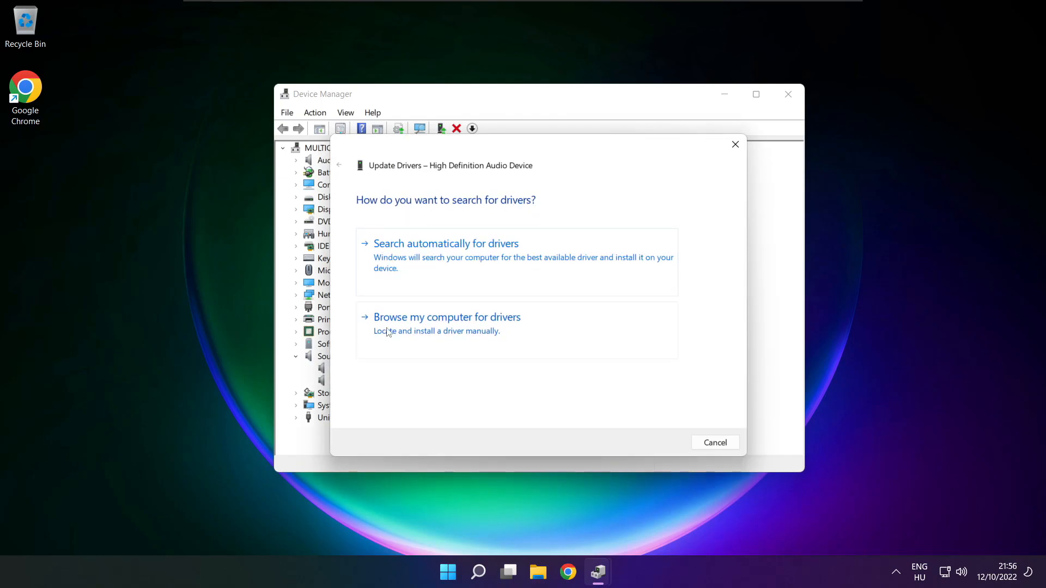
click(471, 330)
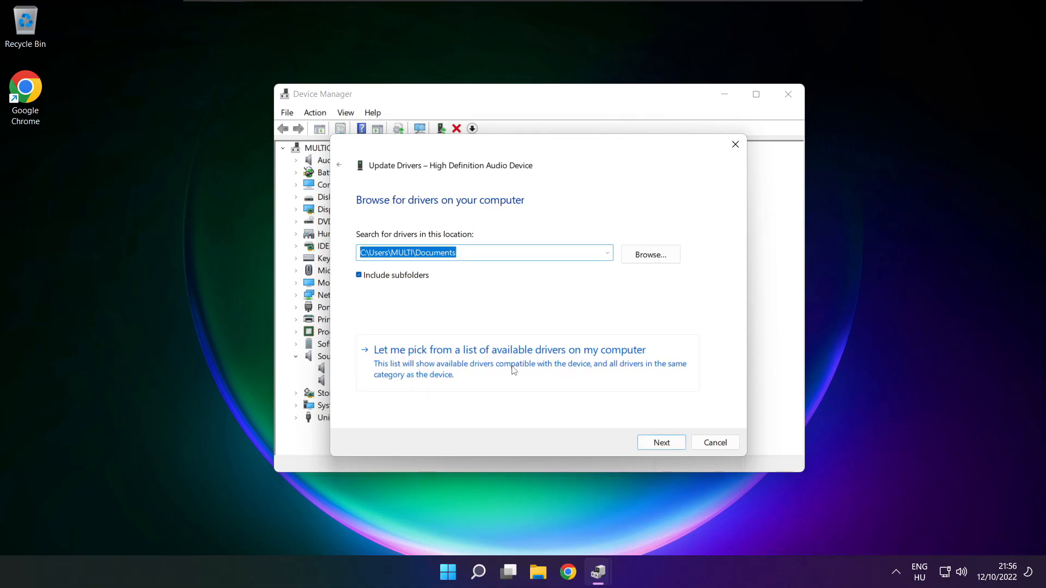
click(514, 370)
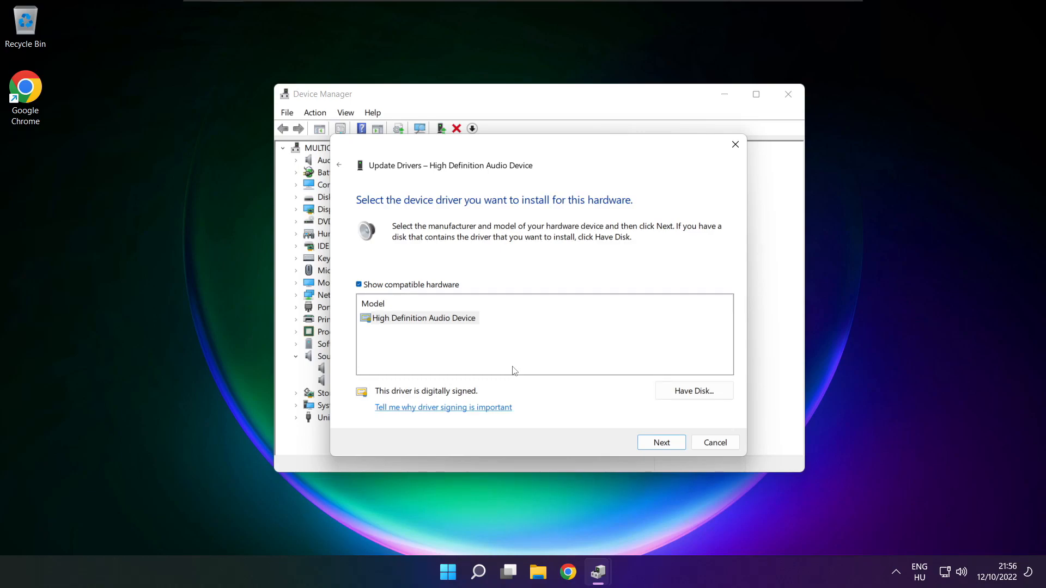
click(411, 326)
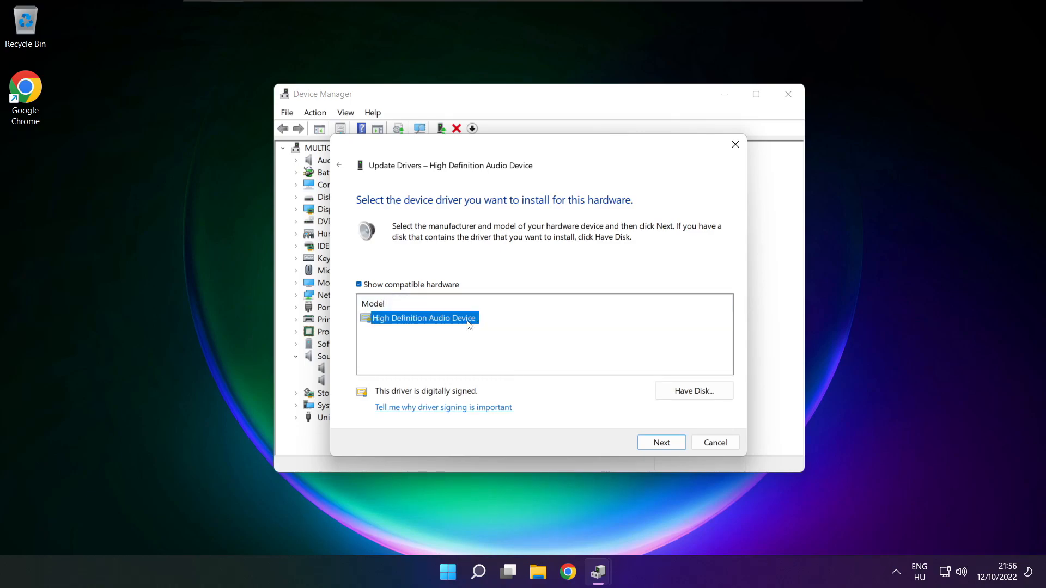
Install the chosen driver, accepting the warning, and close the finished update.
click(664, 446)
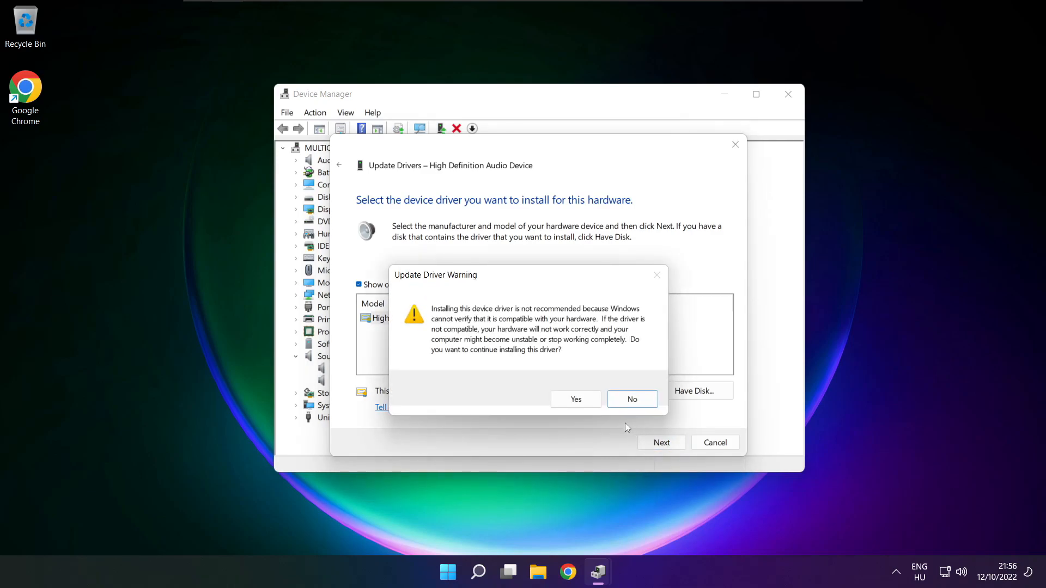
click(576, 399)
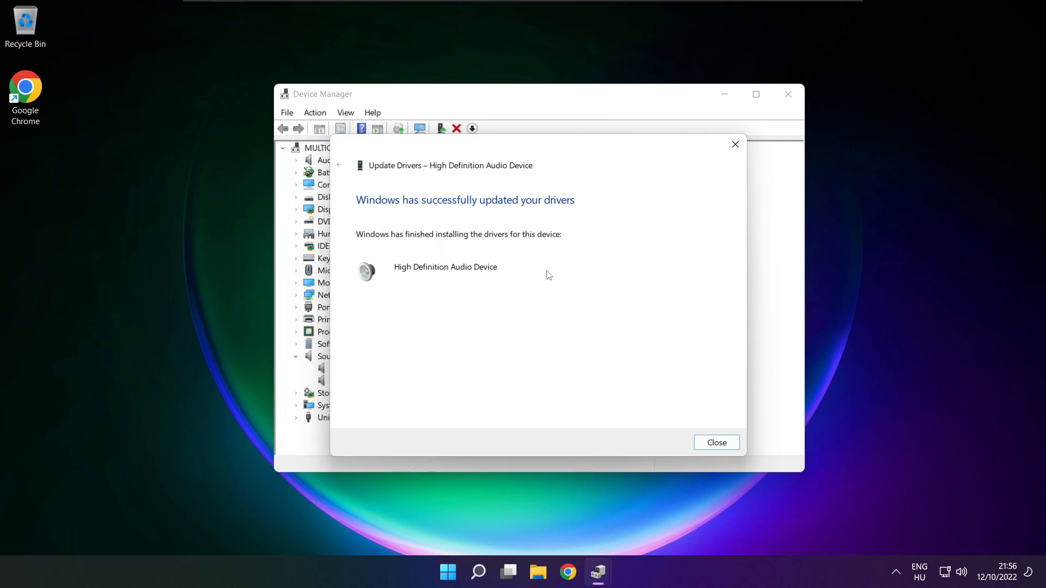
click(717, 443)
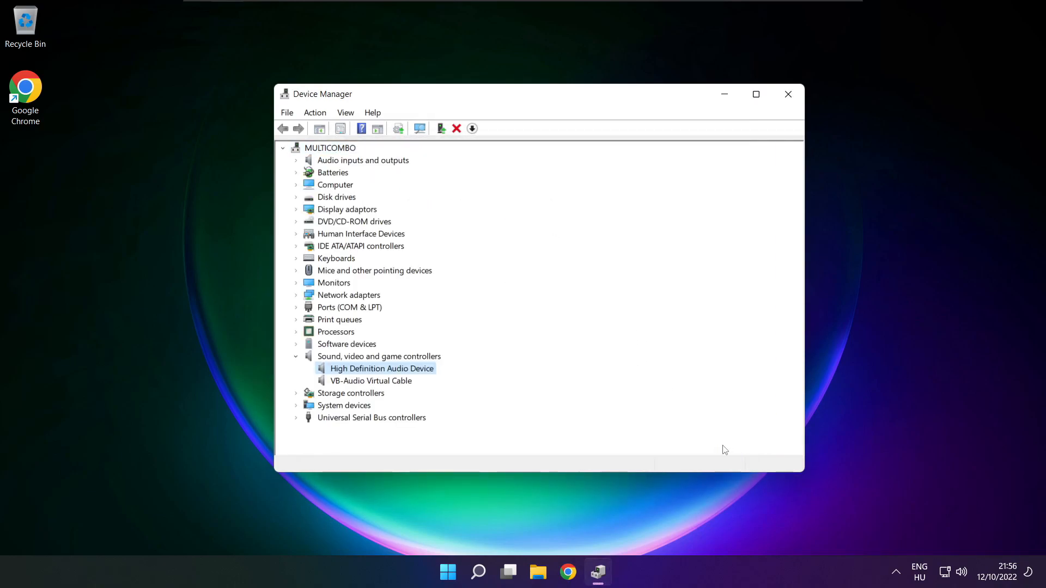
Close Device Manager and bring up the Start menu's power options.
click(789, 97)
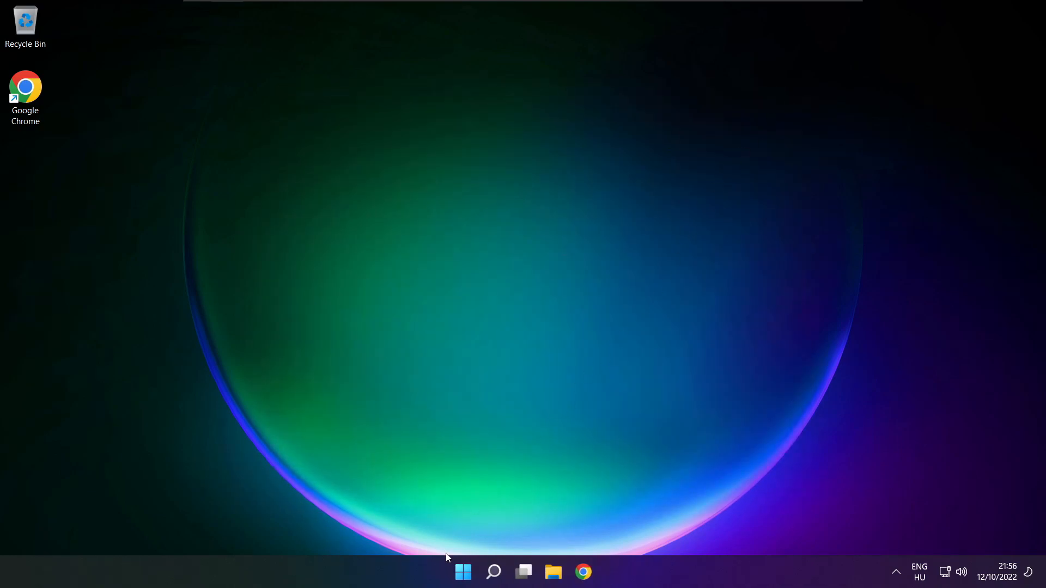
click(463, 572)
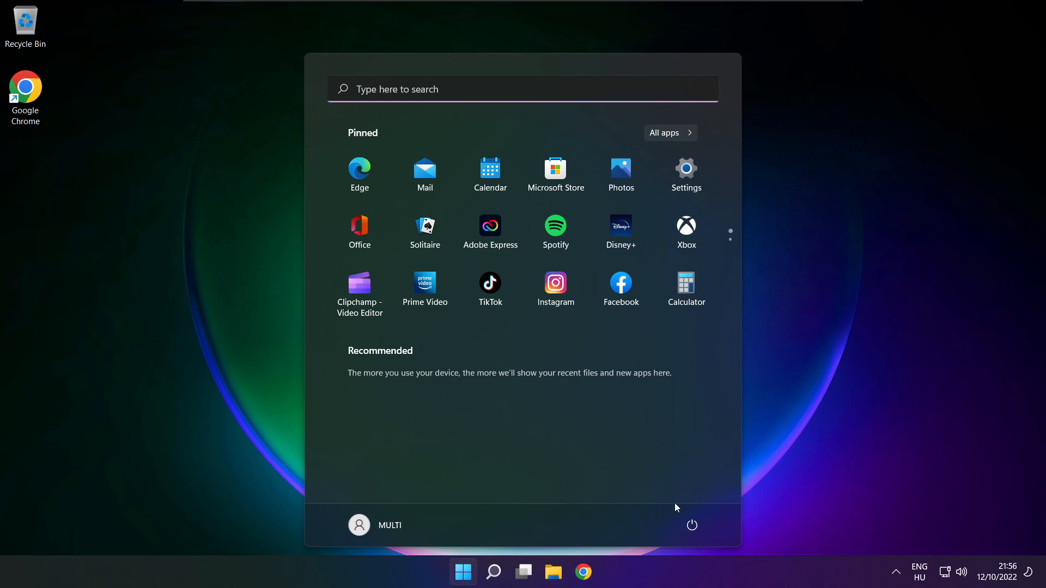
click(691, 524)
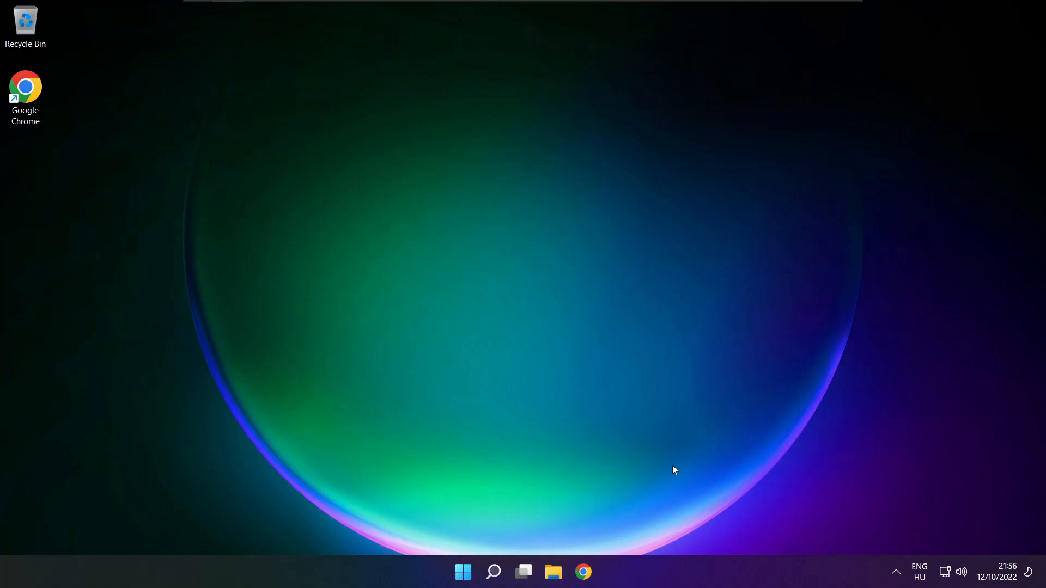
Open Sound settings from the system-tray volume icon's quick options.
right_click(963, 575)
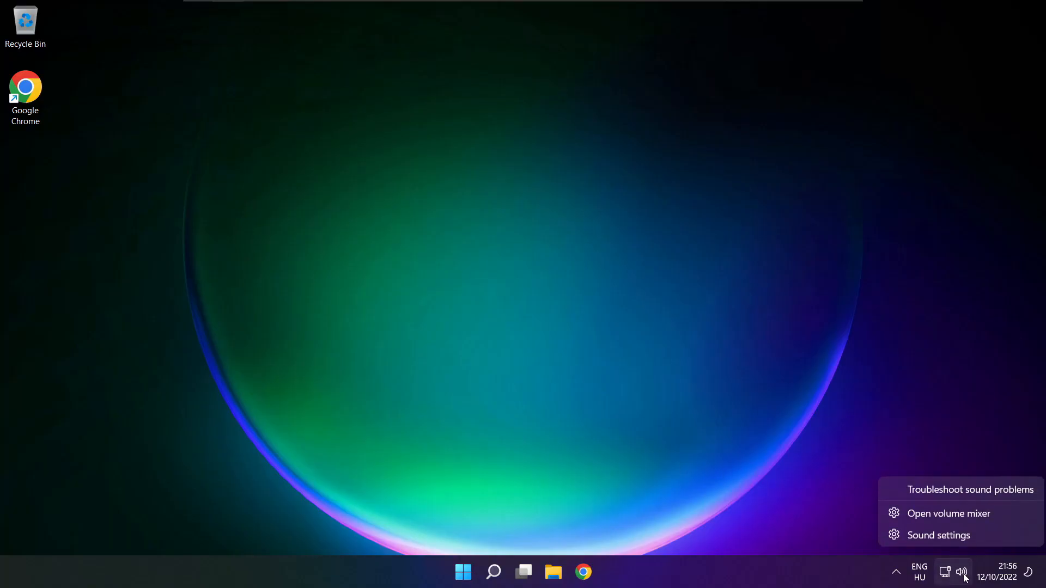
click(977, 536)
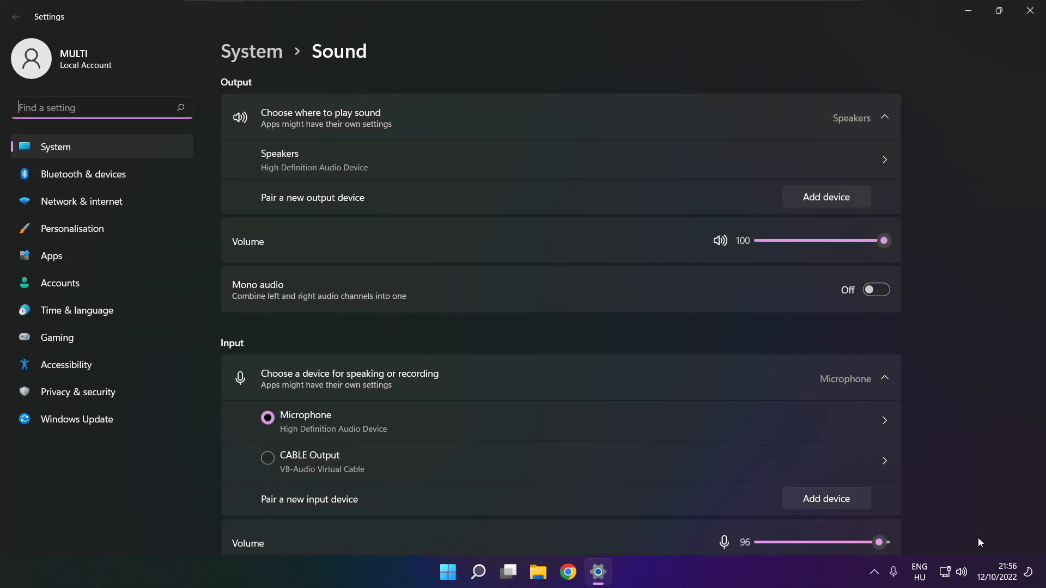
scroll(561, 327, down, 5)
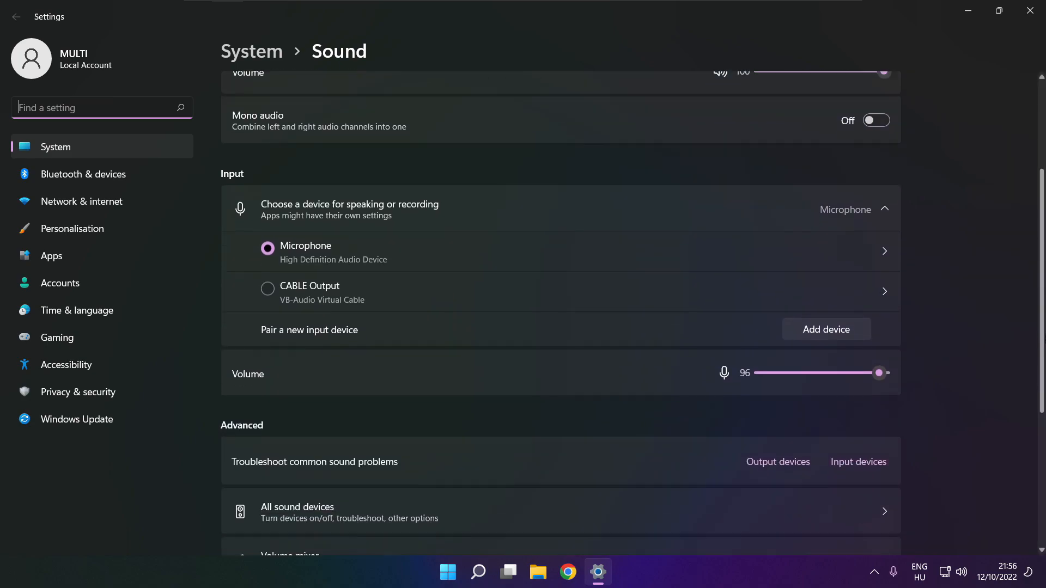
scroll(561, 327, down, 2)
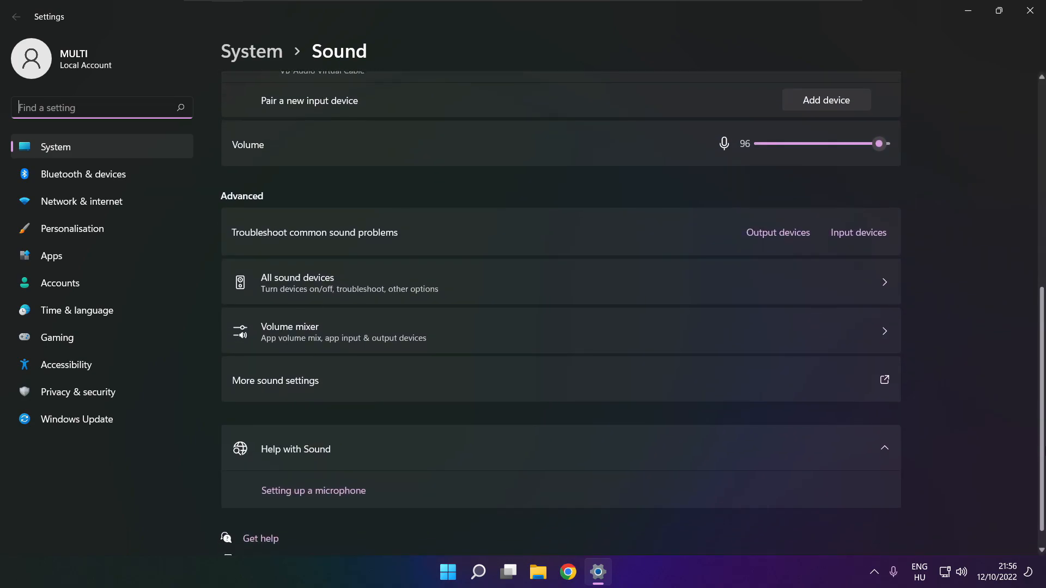
scroll(561, 327, down, 1)
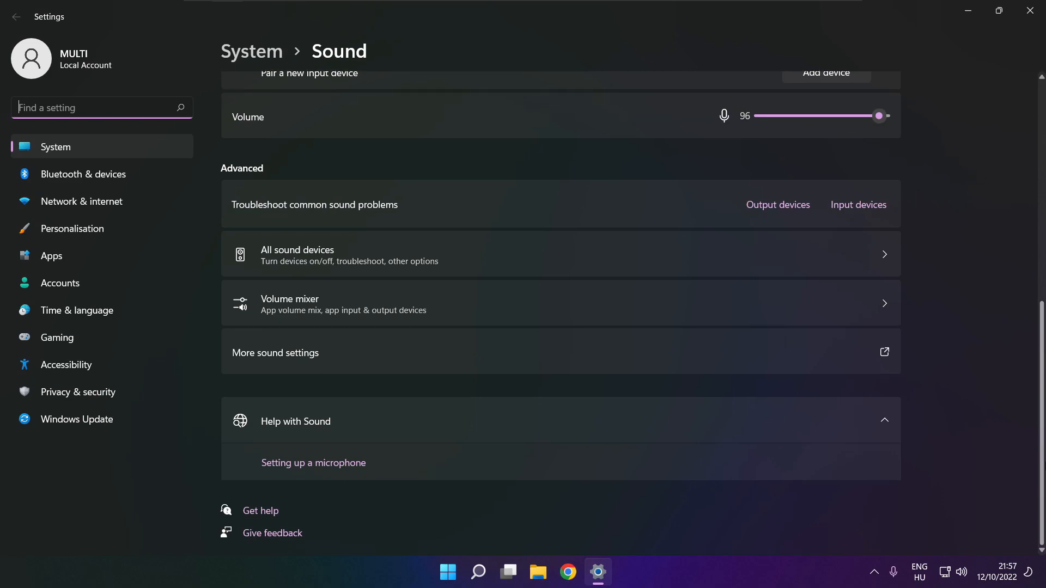
Launch the Playing Audio troubleshooter for output devices.
click(782, 210)
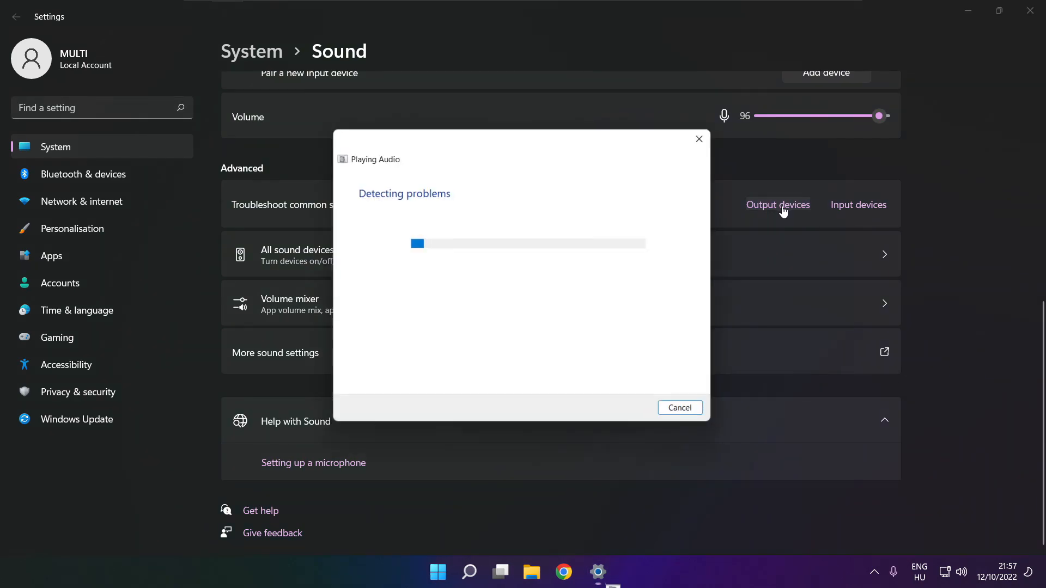